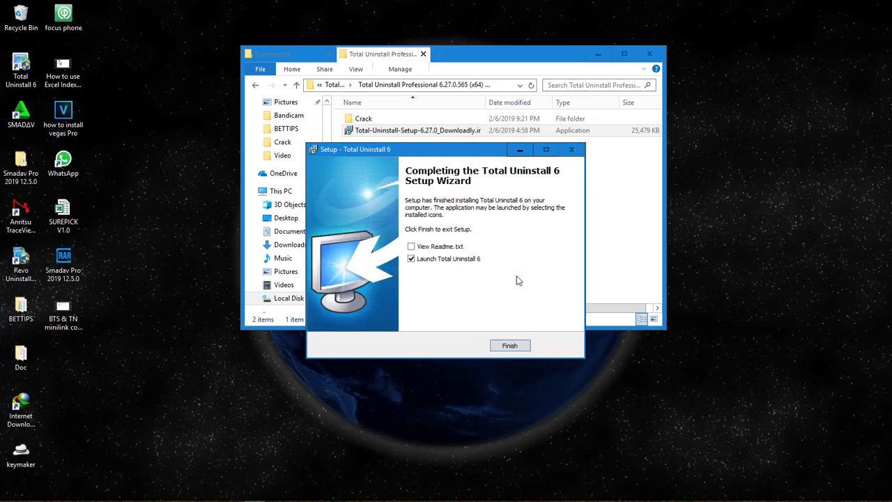
Finish the Total Uninstall 6 setup wizard and copy the Tu application from the Crack folder.
left_click(510, 346)
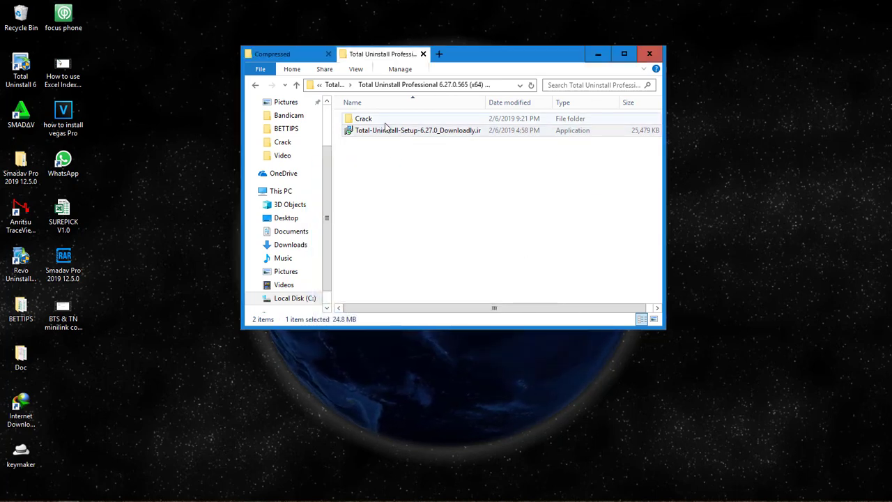
double_click(386, 124)
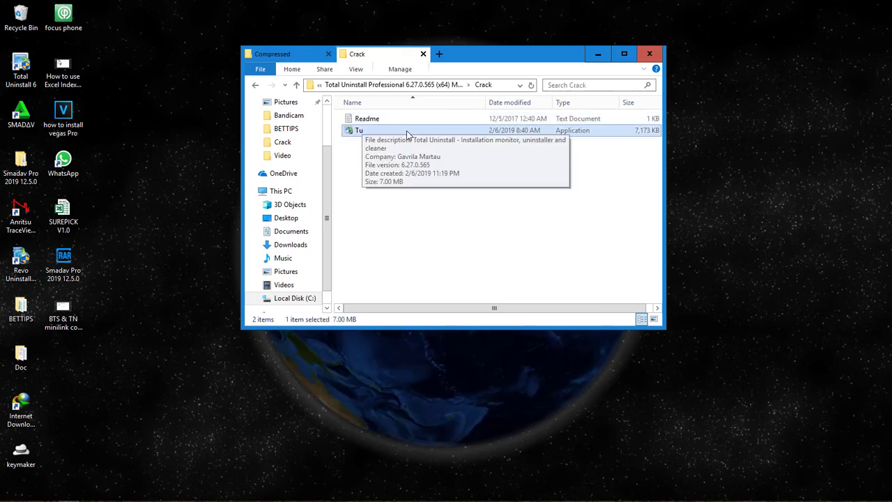
right_click(408, 135)
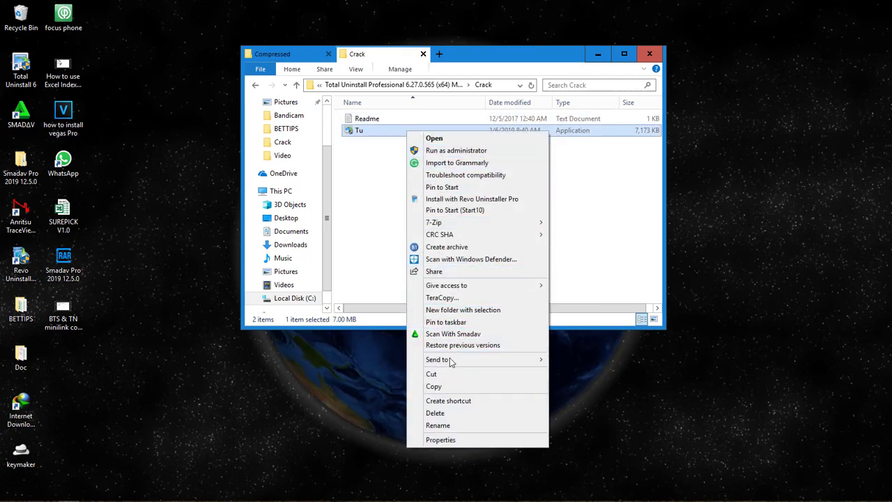
left_click(443, 387)
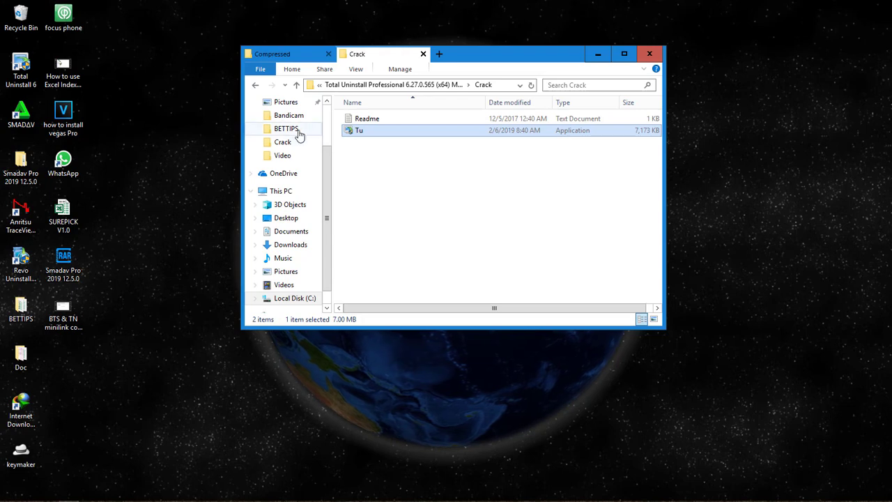
Open the Total Uninstall 6 installation folder in Program Files on Local Disk (C:).
left_click(282, 191)
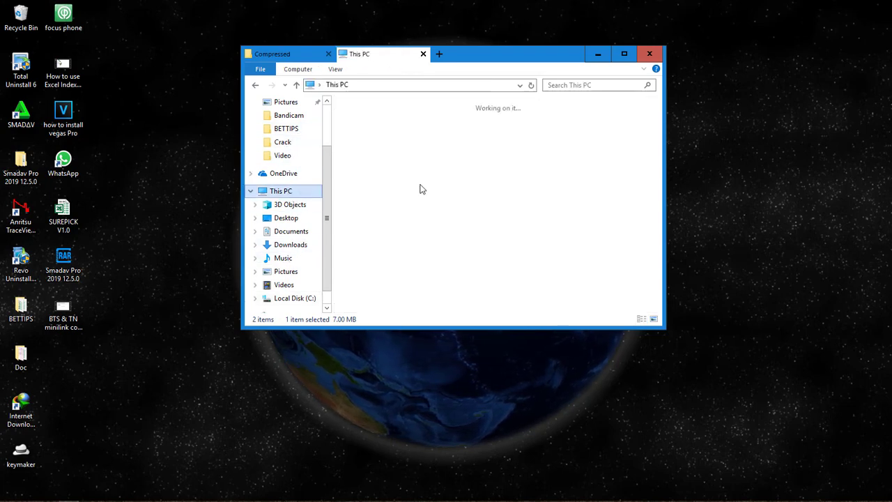
double_click(420, 278)
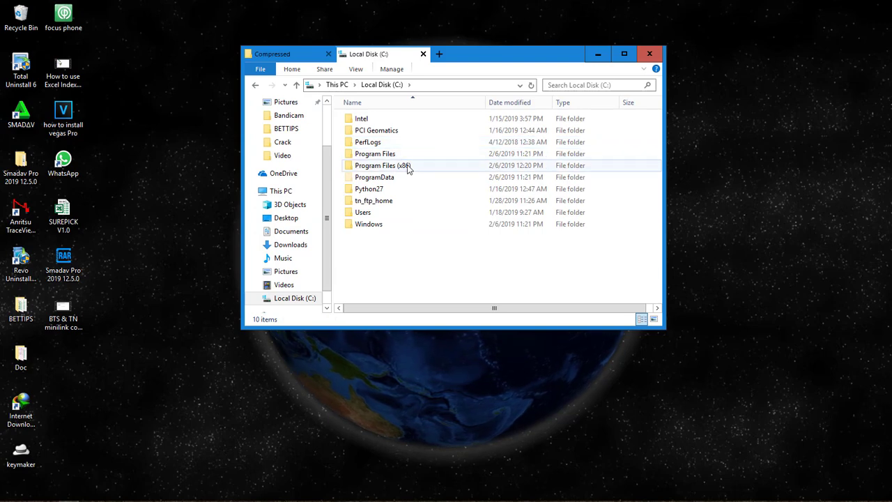
double_click(376, 153)
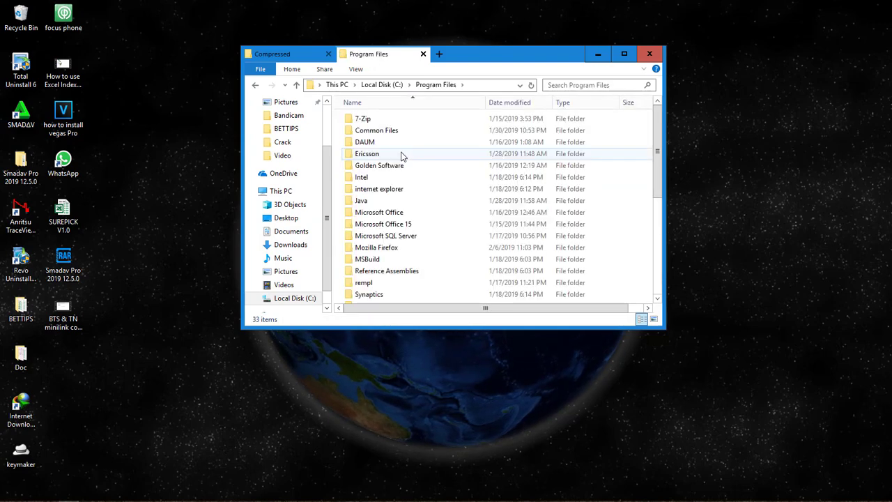
scroll(400, 154, "down", 1)
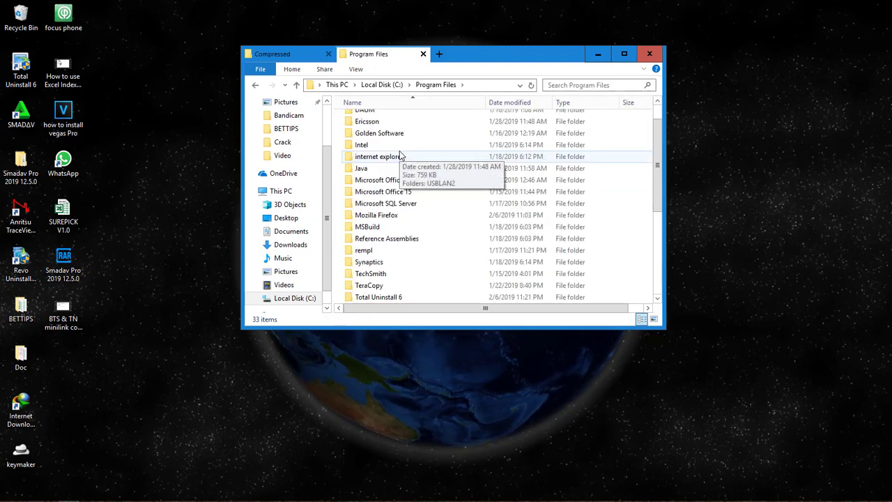
scroll(418, 198, "down", 1)
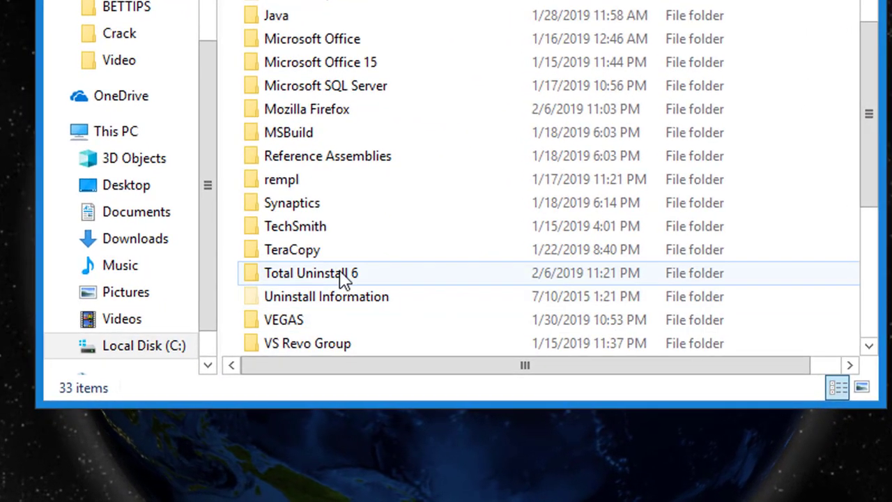
double_click(354, 279)
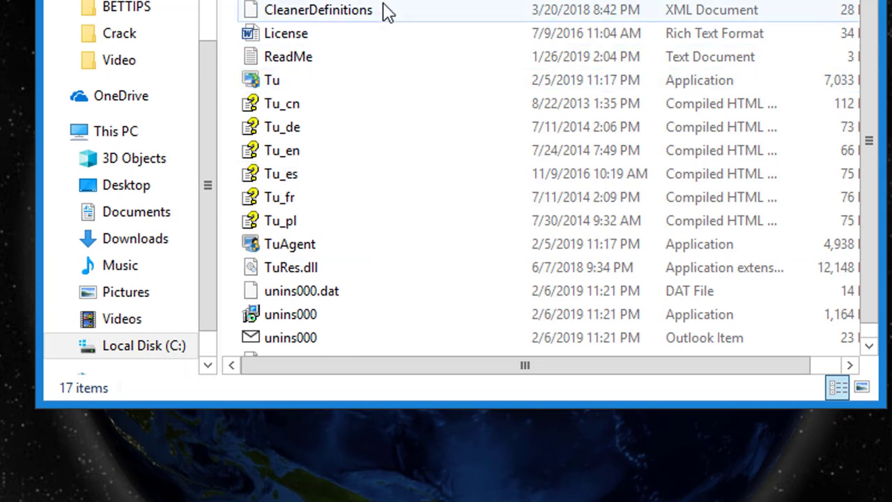
Paste the copied Tu application into the Total Uninstall 6 folder, overwriting all older files.
right_click(400, 193)
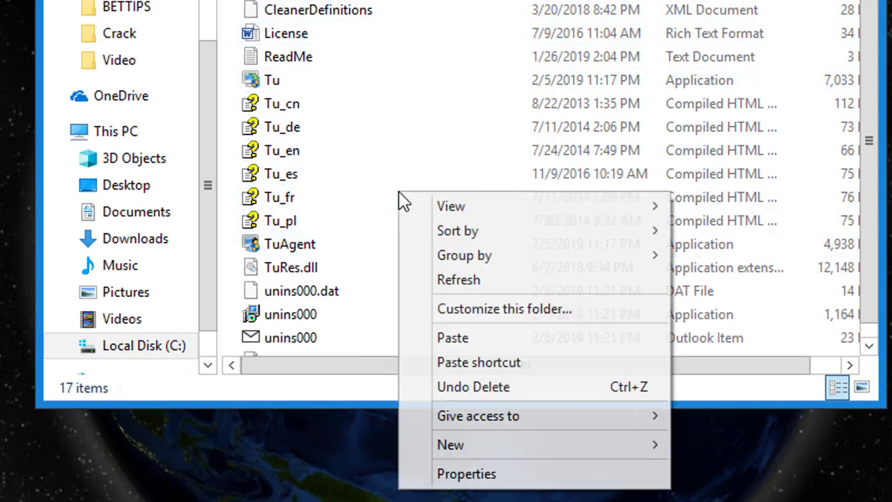
left_click(472, 341)
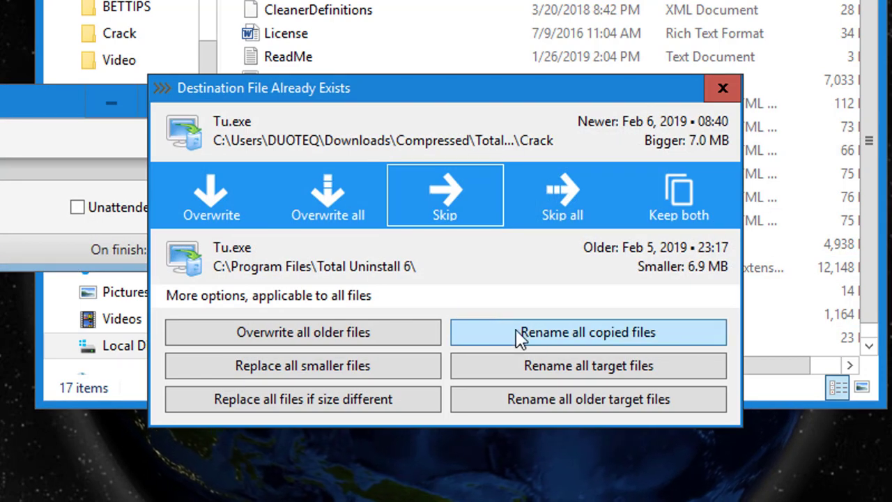
left_click(325, 333)
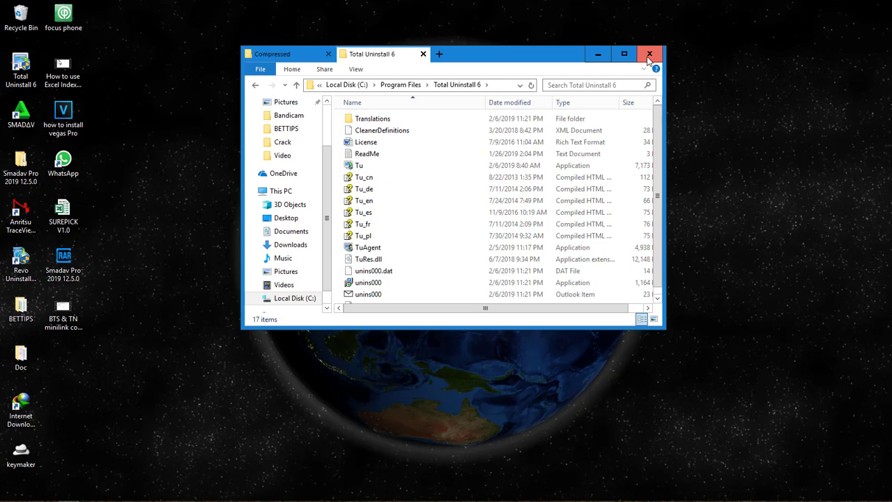
Clear the file windows from the desktop, launch Total Uninstall 6 and reposition its window.
left_click(648, 57)
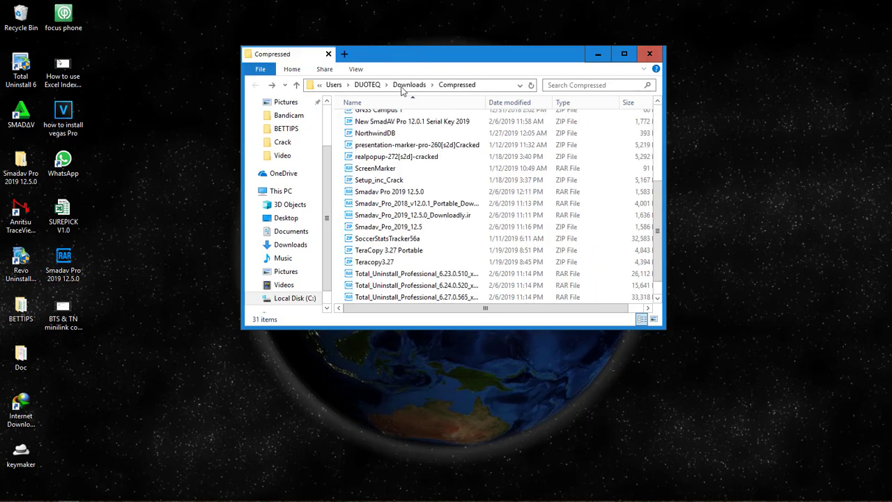
left_click(591, 59)
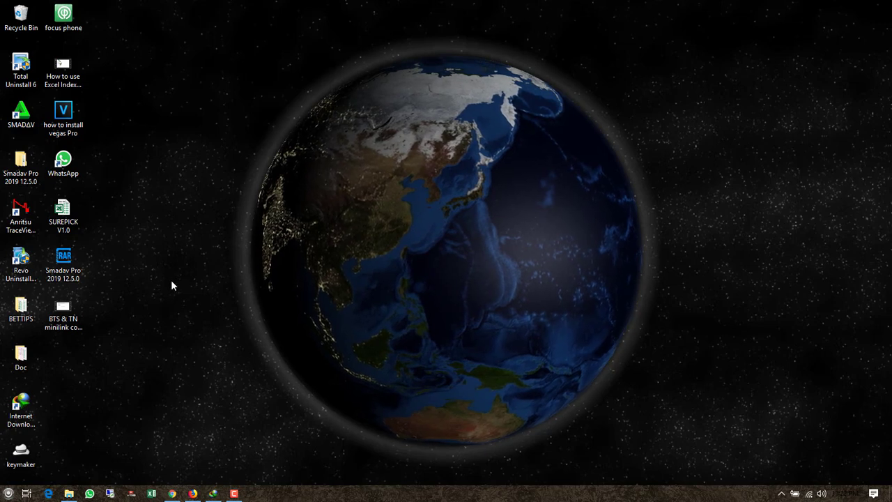
double_click(21, 70)
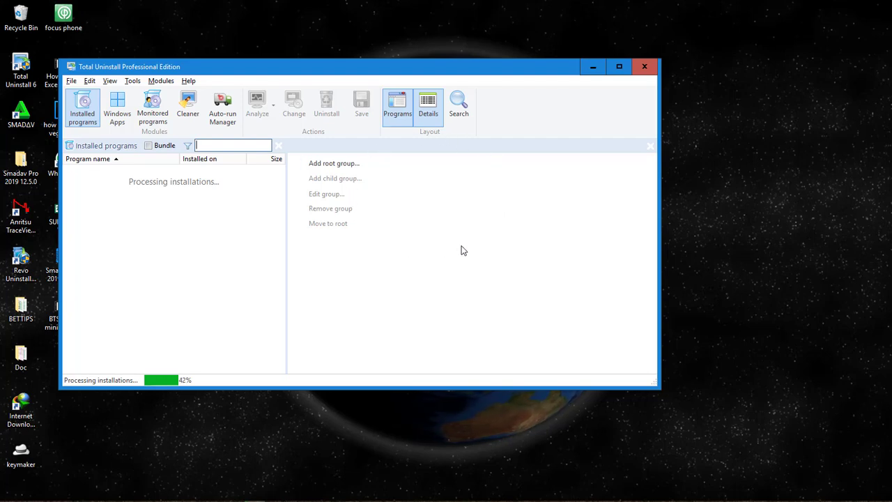
left_click_drag(347, 71, 466, 74)
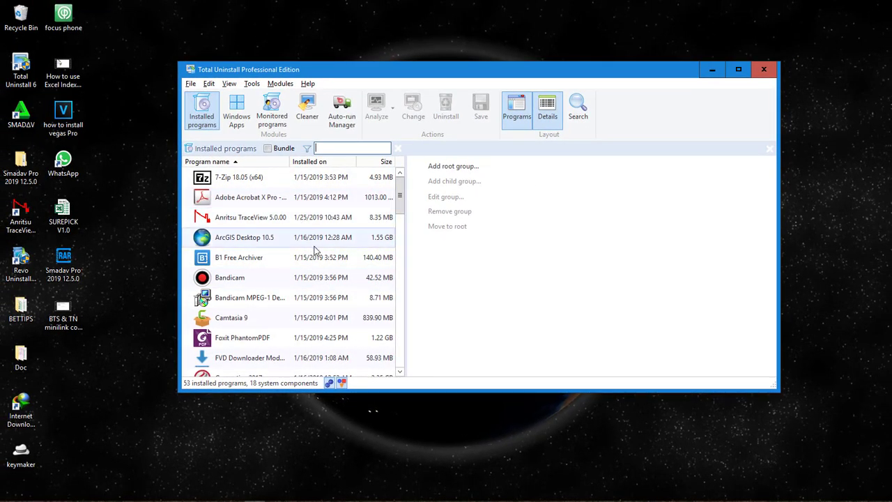
Select VEGAS Pro 16.0 among the installed programs and examine its detected file system changes.
mouse_move(399, 203)
left_mouse_down()
mouse_move(416, 272)
mouse_move(411, 255)
mouse_move(421, 365)
left_mouse_up()
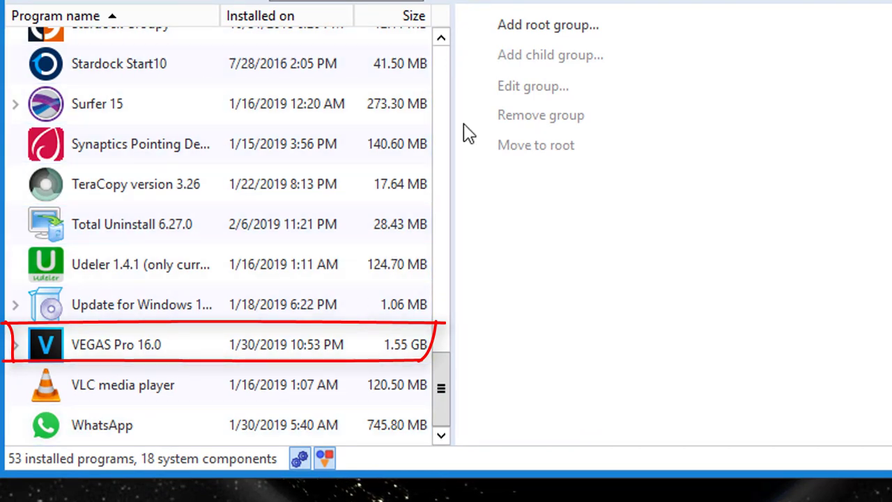
left_click(443, 38)
left_click(443, 39)
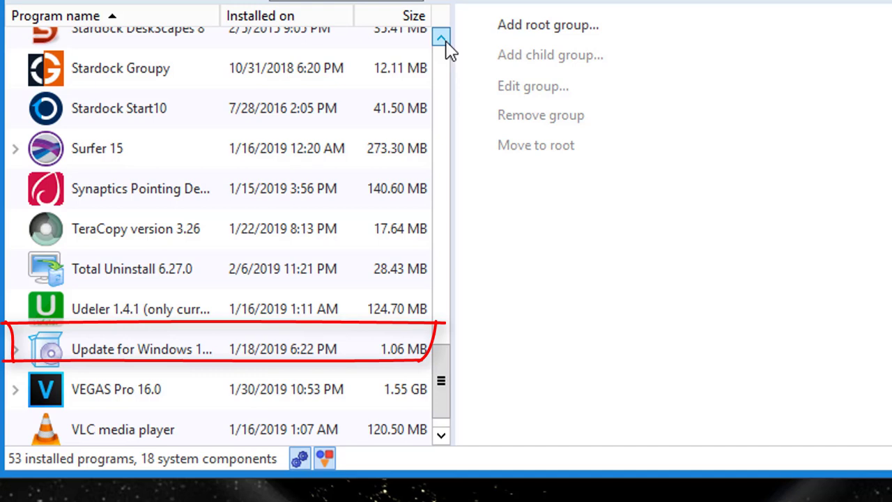
left_click(442, 436)
left_click(441, 436)
left_click(168, 354)
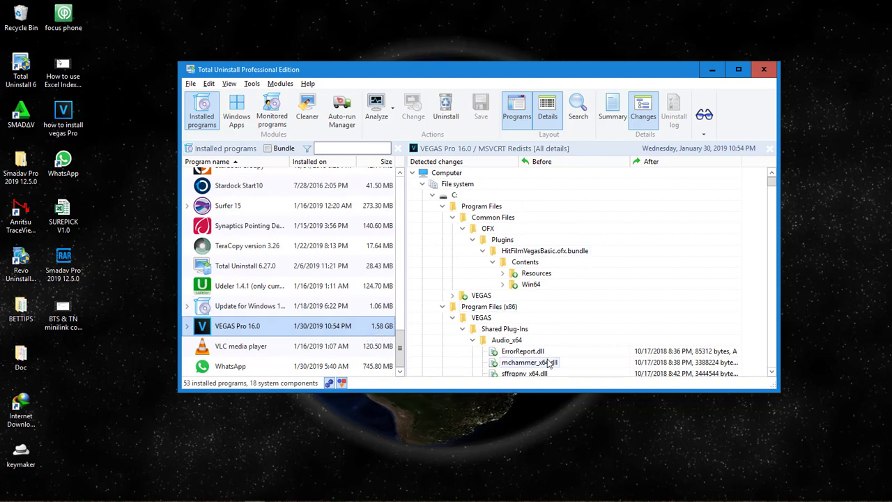
left_click(479, 208)
left_click(499, 221)
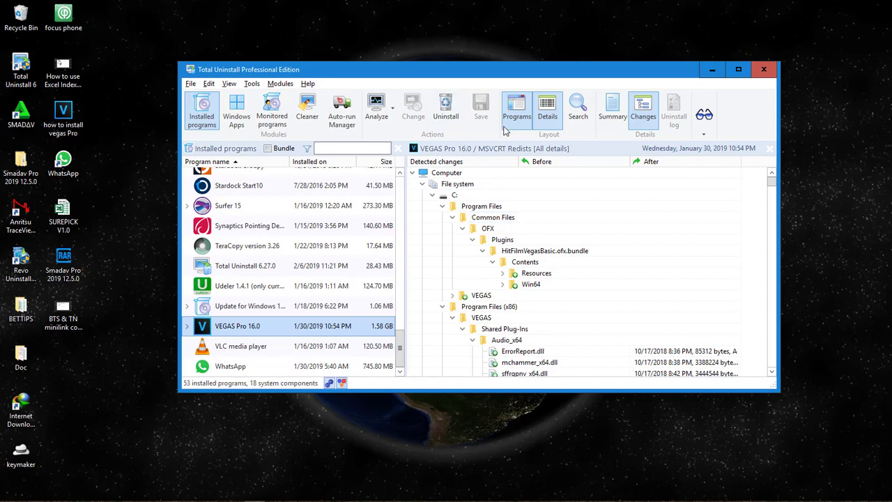
Uninstall VEGAS Pro 16.0 with the "Uninstall analyzed programs - bundle" profile, skipping the backup and removing the remaining detected items.
left_click(449, 115)
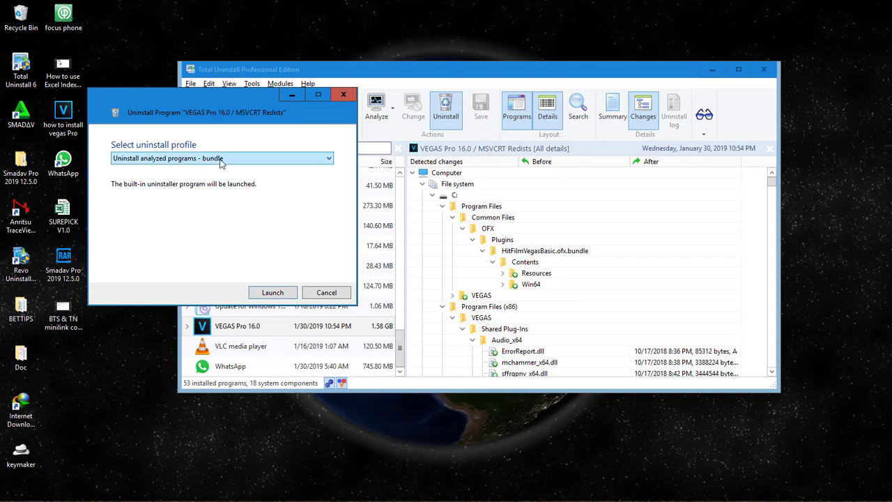
left_click(271, 293)
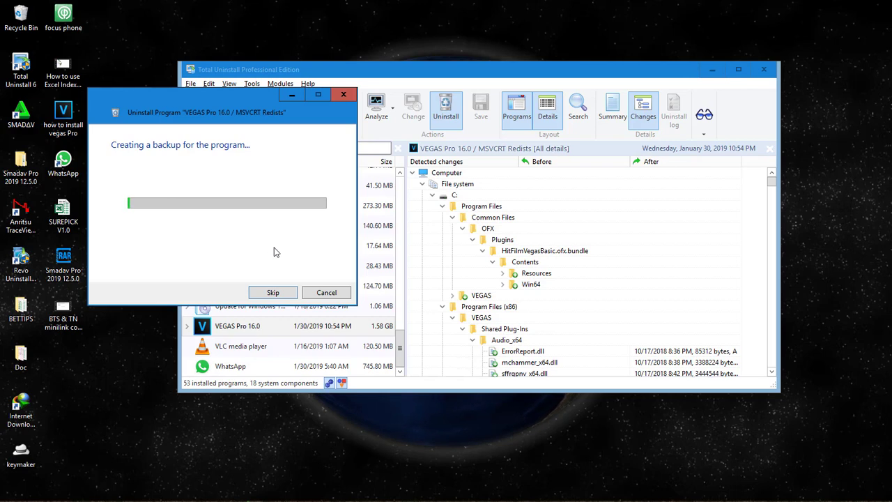
left_click(282, 296)
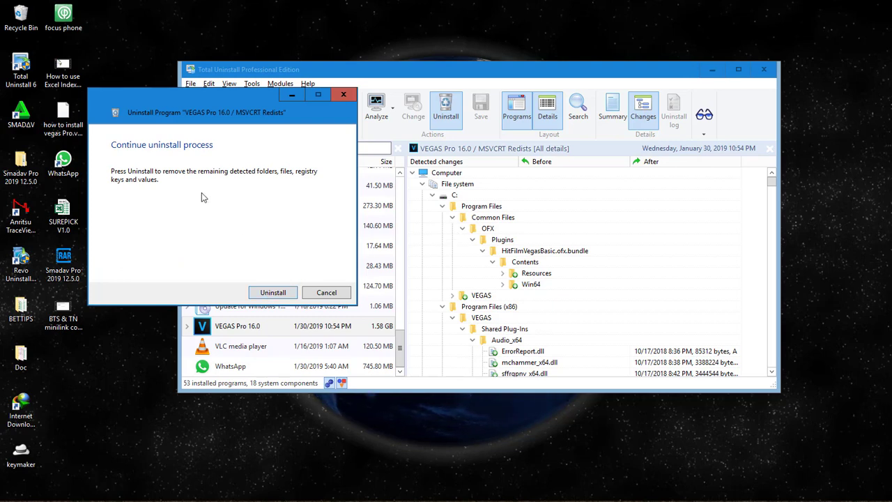
left_click(279, 292)
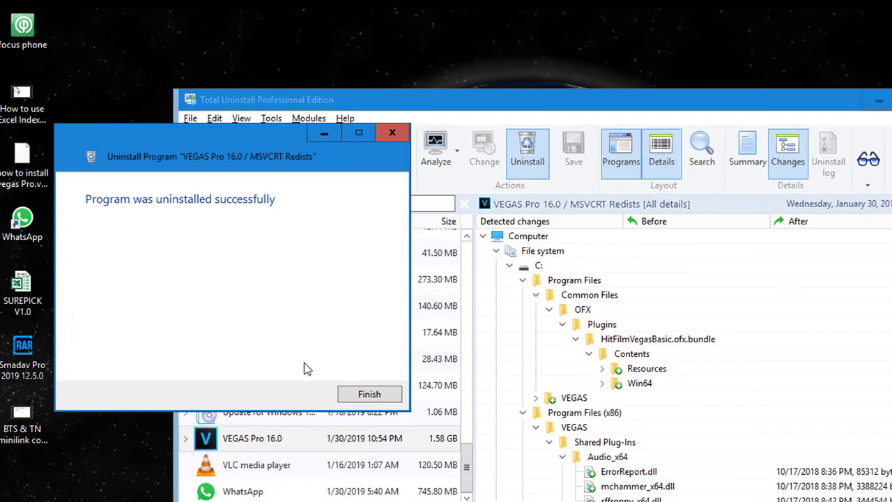
key("Return")
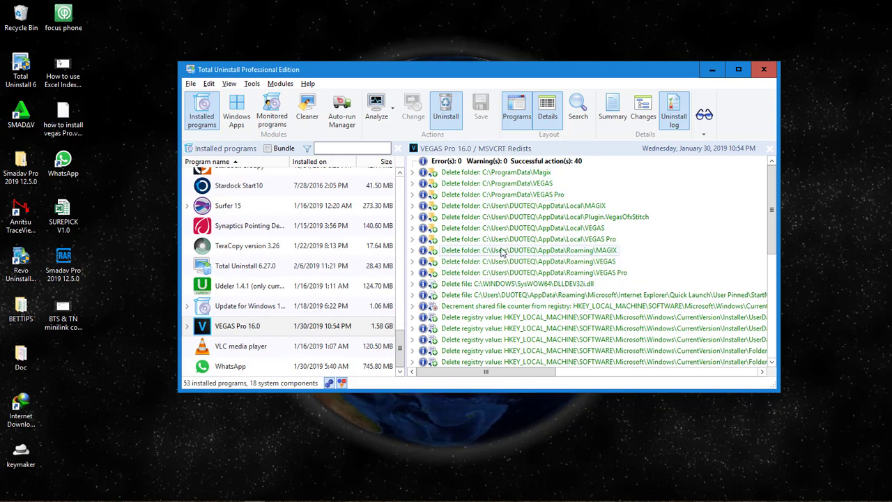
Show the uninstall log of VEGAS Pro 16.0 and select all its entries.
left_click(674, 121)
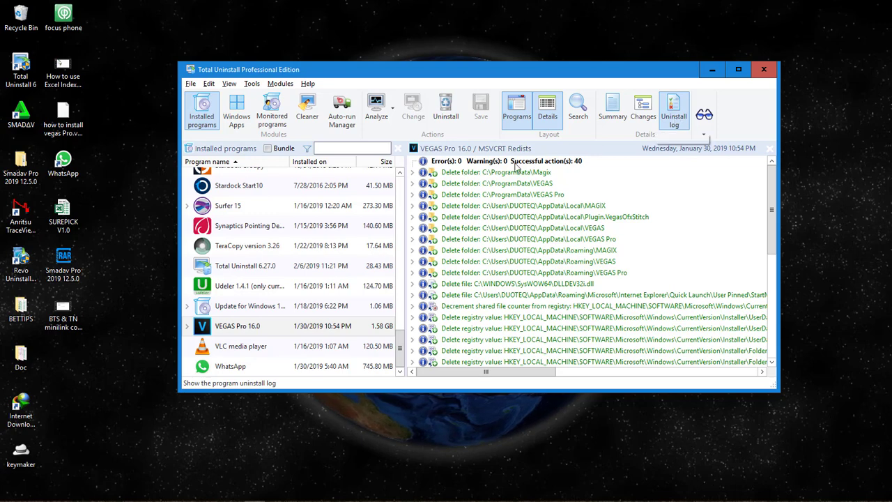
left_click(467, 173)
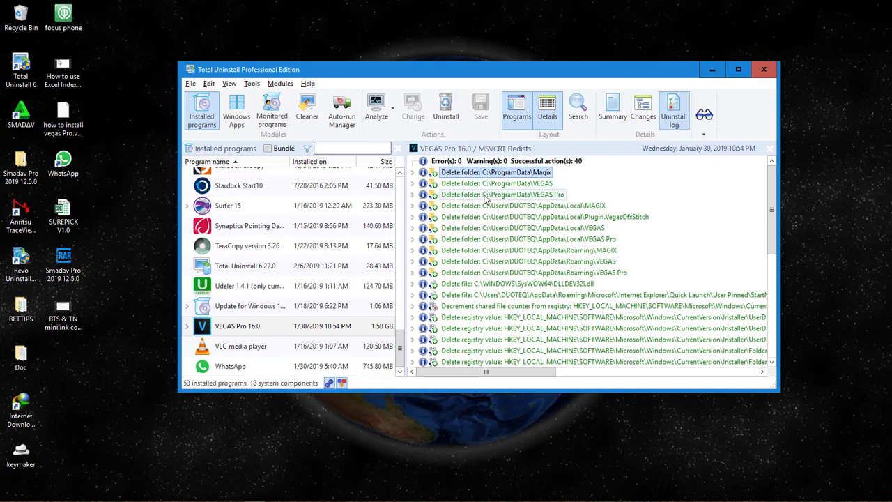
key("ctrl+a")
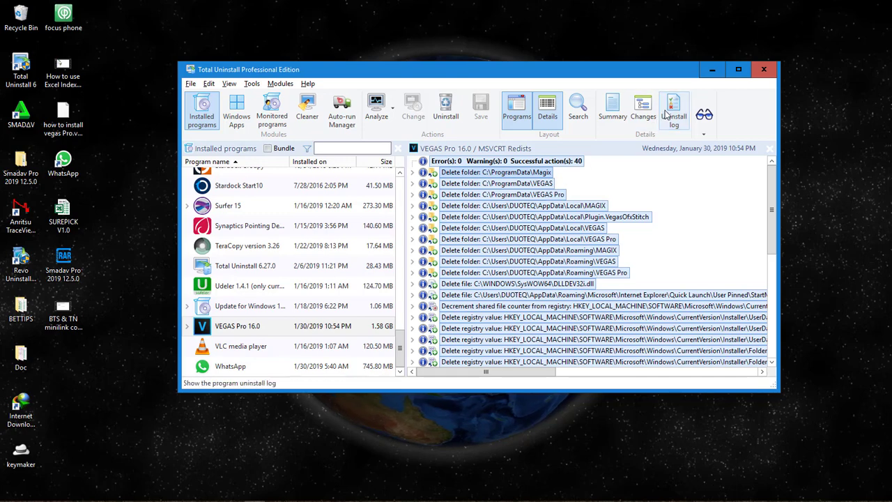
Run the VEGAS Pro 16.0 uninstall again with the bundle profile, agreeing to remove all shared files.
left_click(445, 111)
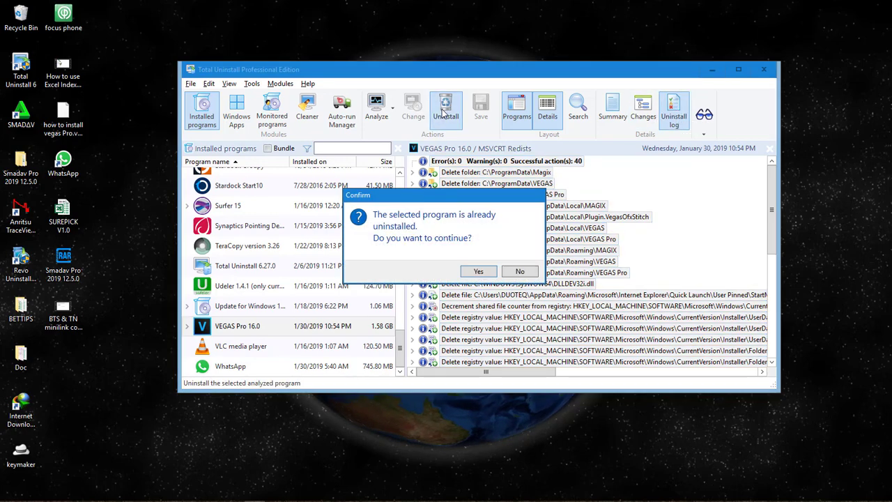
left_click(478, 272)
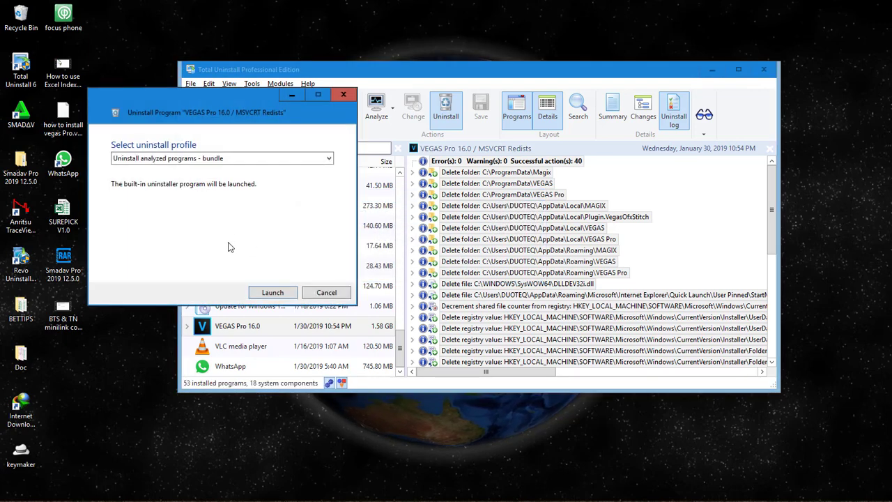
left_click(271, 292)
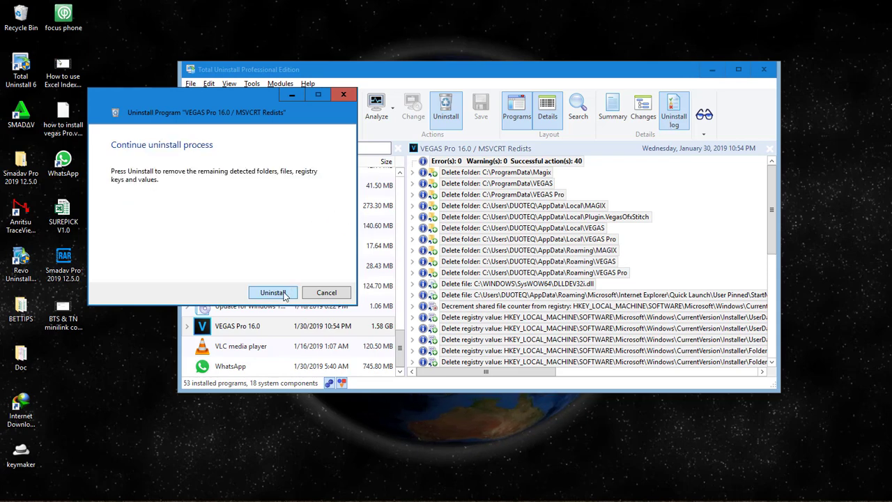
left_click(273, 293)
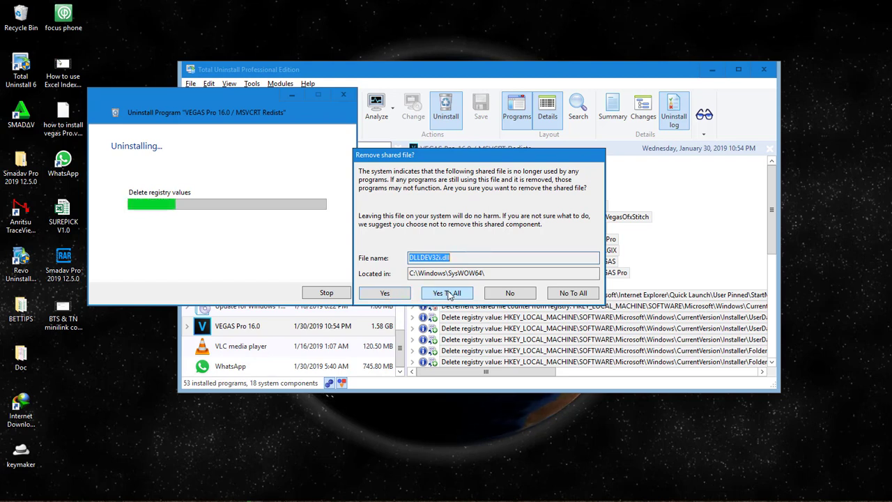
left_click(446, 293)
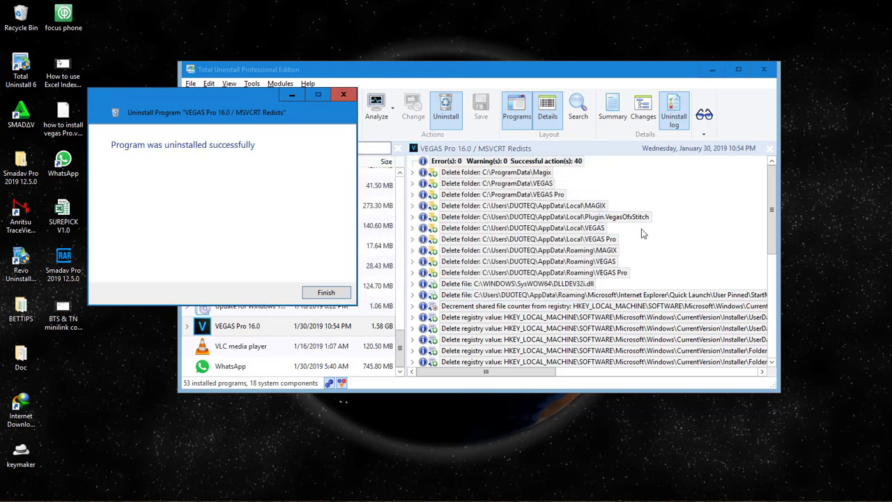
left_click(331, 292)
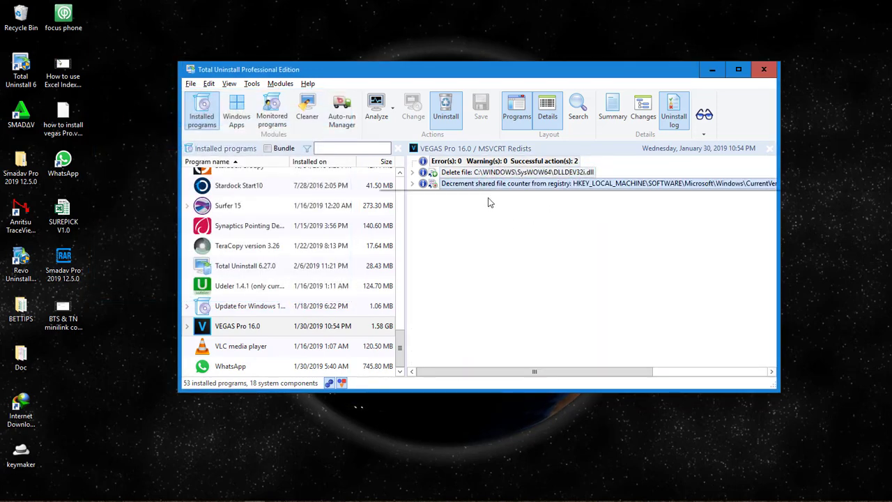
Examine the uninstall log of VEGAS Pro 16.0 / MSVCRT Redists and select its summary, file deletion and shared file counter entries.
left_click(674, 108)
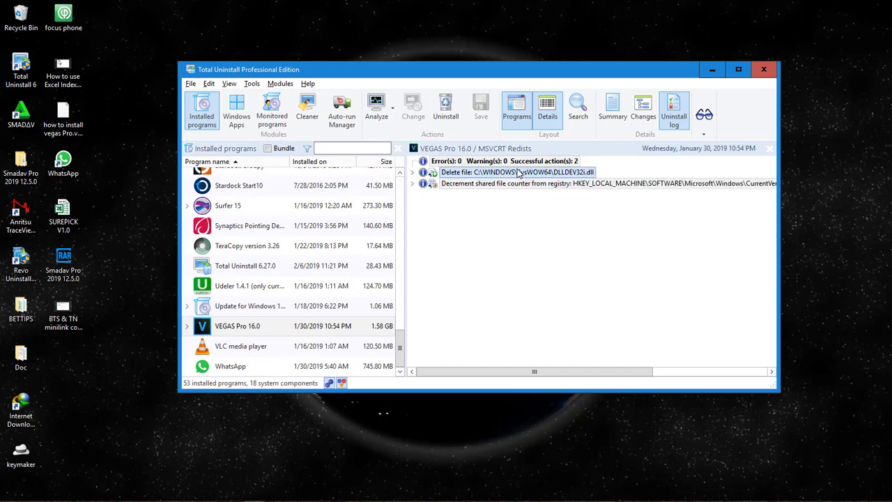
left_click(682, 118)
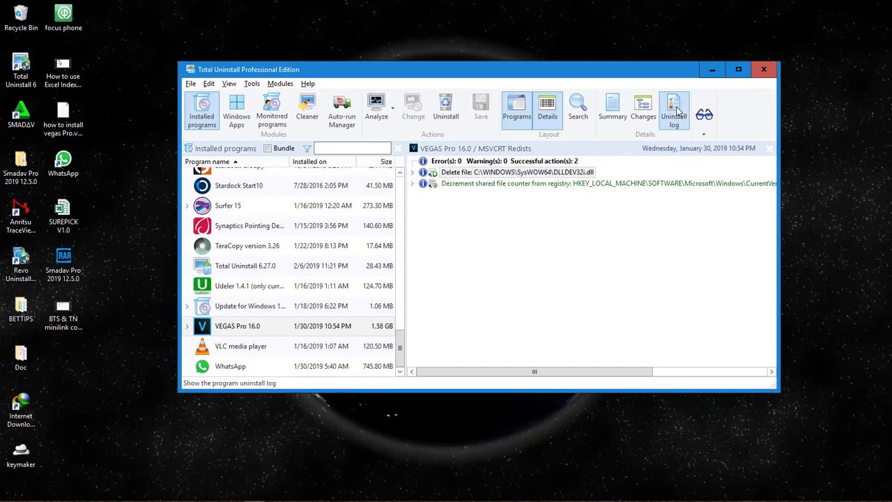
left_click(516, 184)
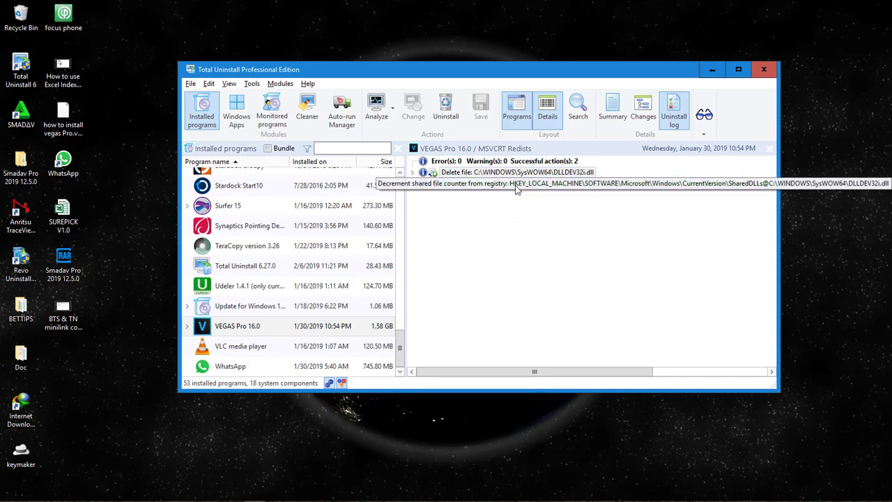
left_click(557, 173)
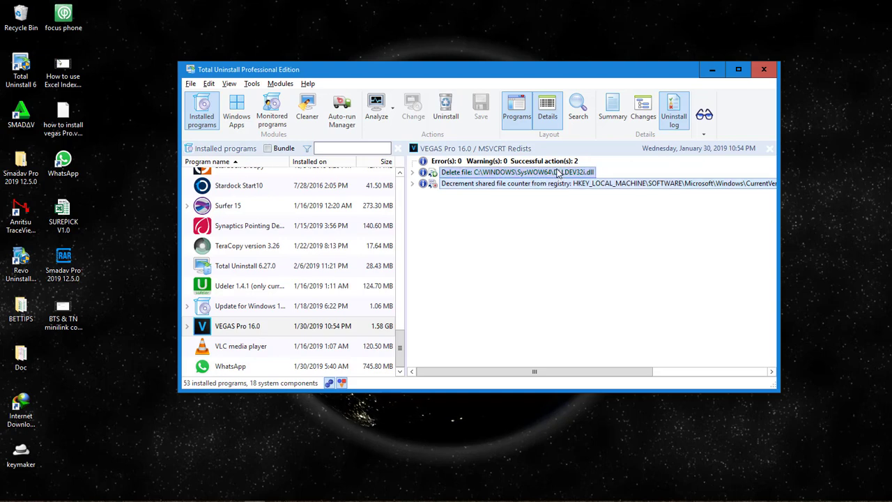
right_click(557, 173)
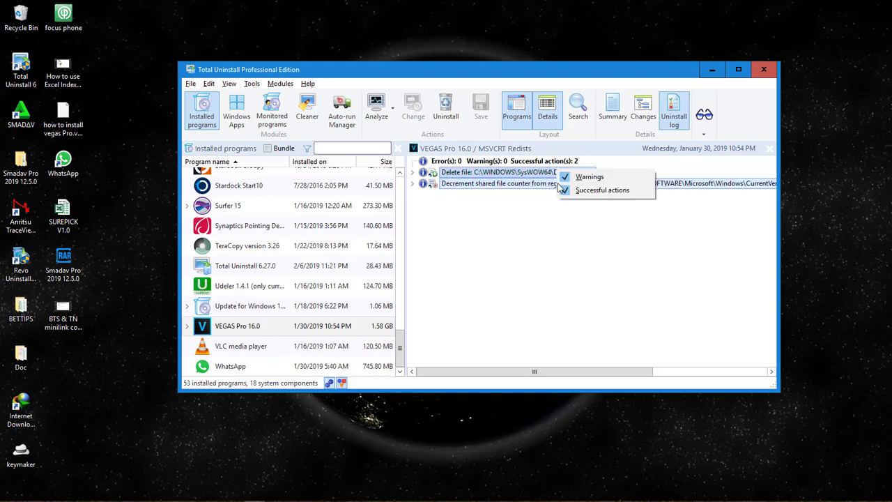
left_click(517, 221)
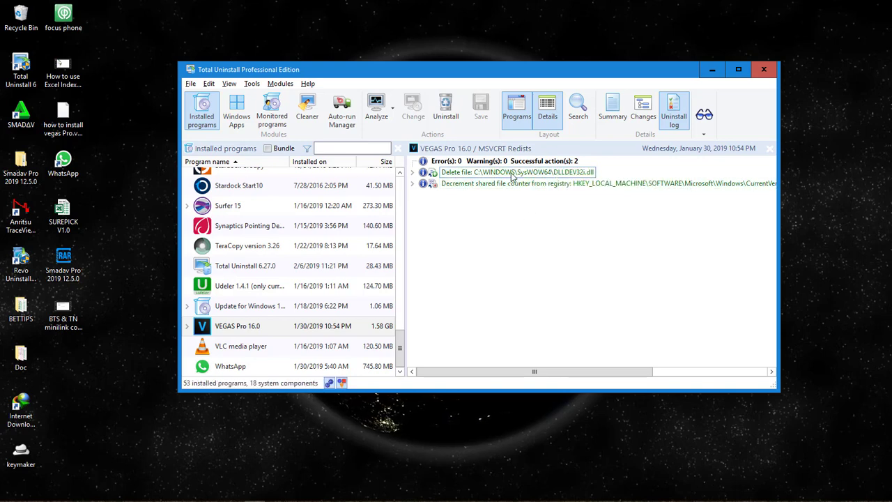
left_click(512, 184)
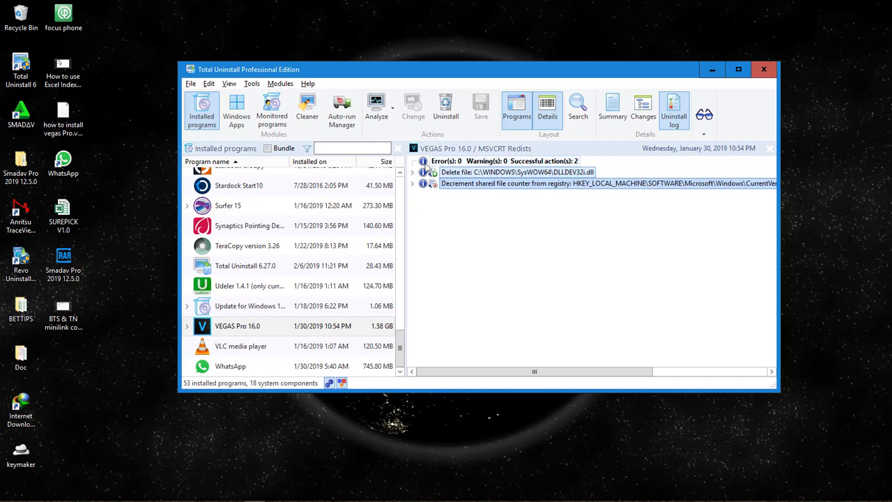
left_click(486, 162)
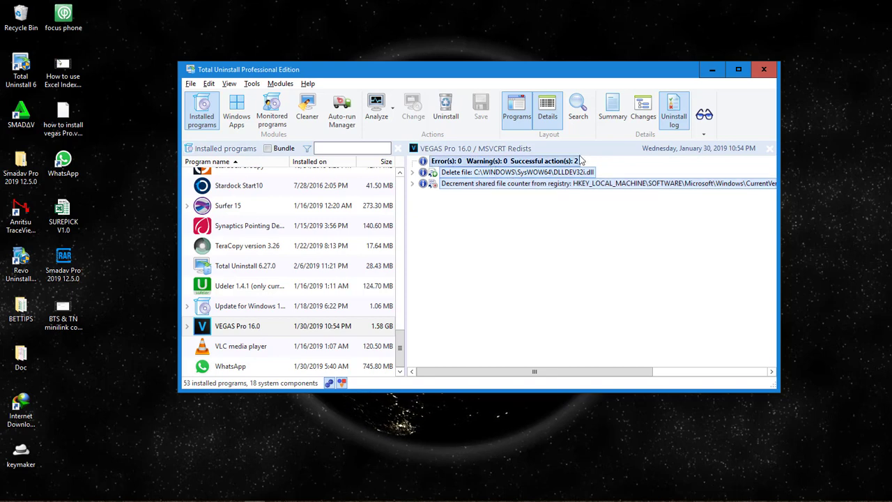
Repeat the uninstall of VEGAS Pro 16.0 / MSVCRT Redists with the "Uninstall analyzed programs - bundle" profile, removing the remaining detected folders, files and registry items.
left_click(446, 114)
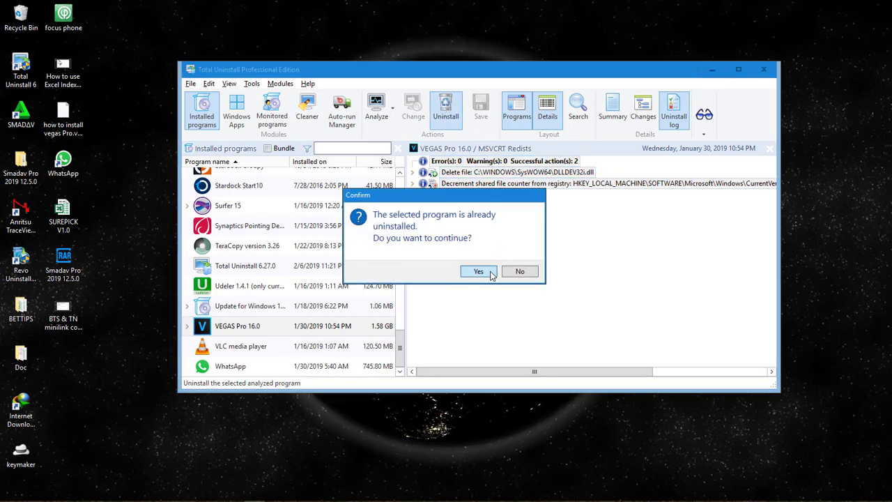
left_click(490, 274)
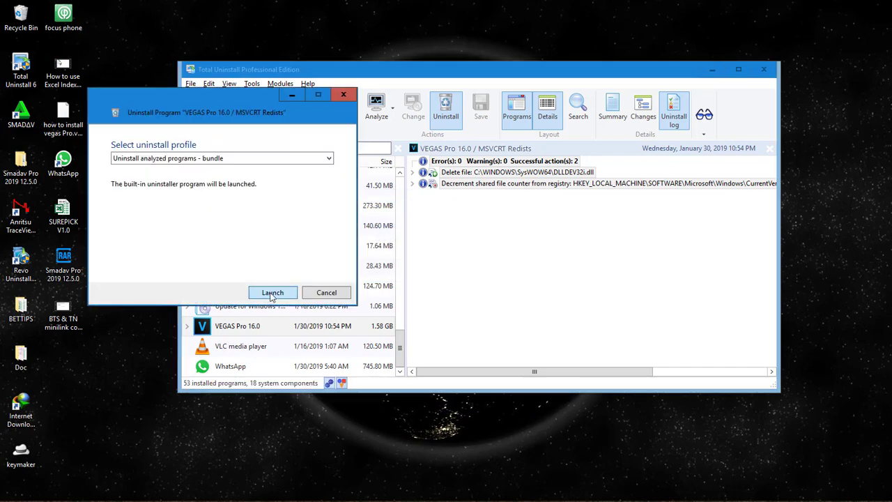
left_click(272, 293)
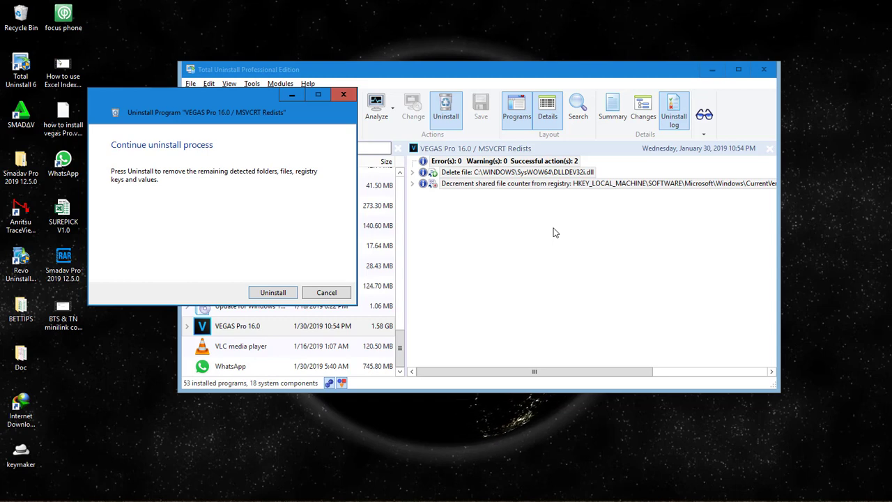
left_click(277, 296)
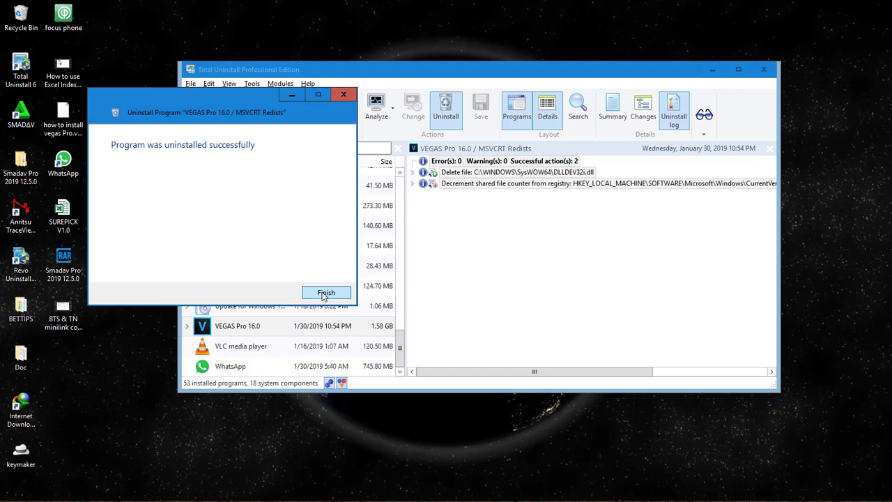
left_click(322, 295)
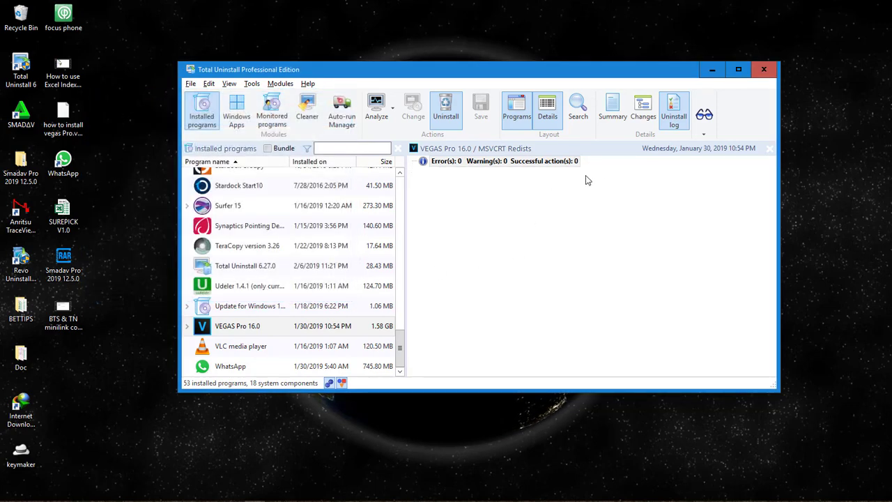